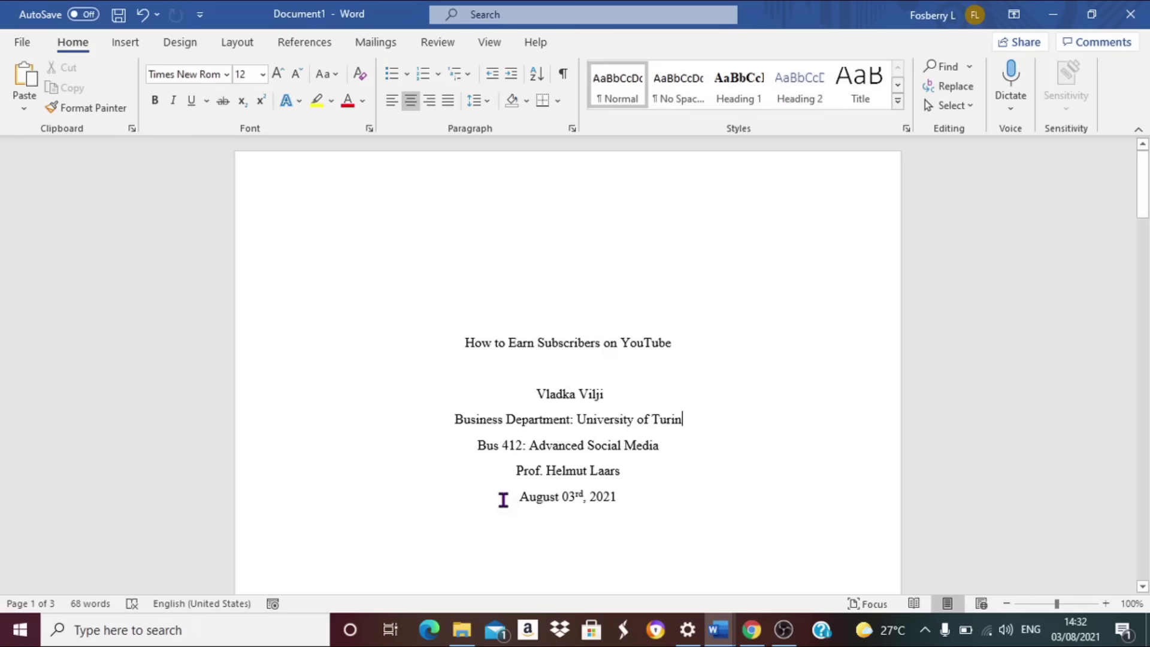
Bold the title 'How to Earn Subscribers on YouTube' and reselect the title-page lines down to the date
click(468, 344)
drag(467, 343, 671, 347)
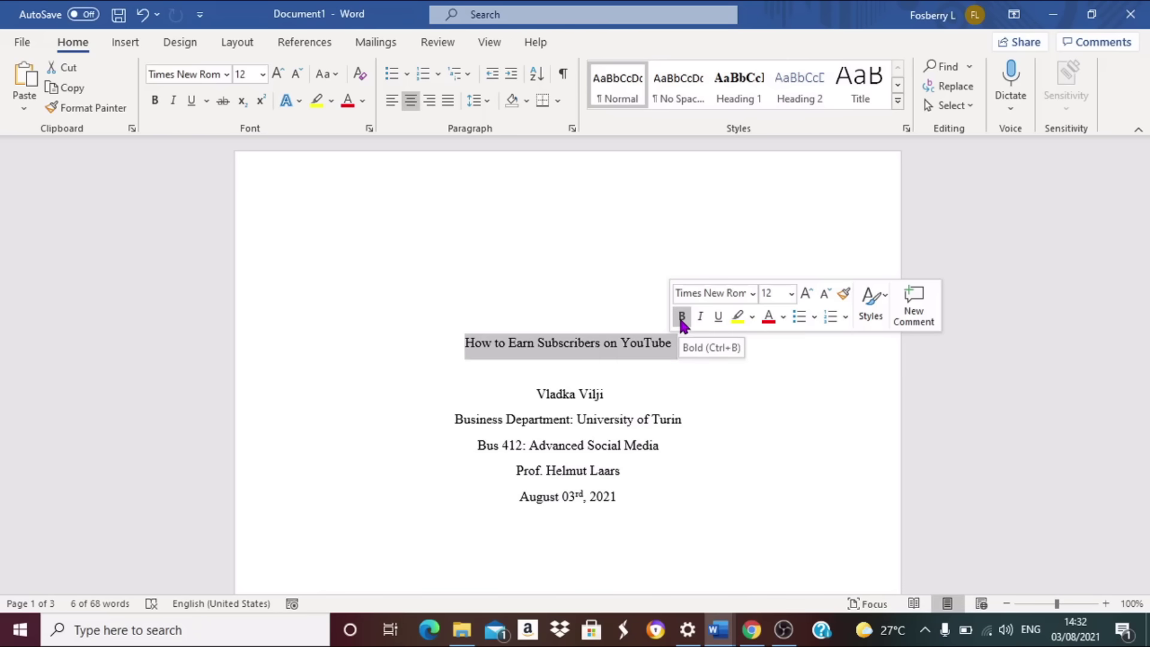
click(681, 318)
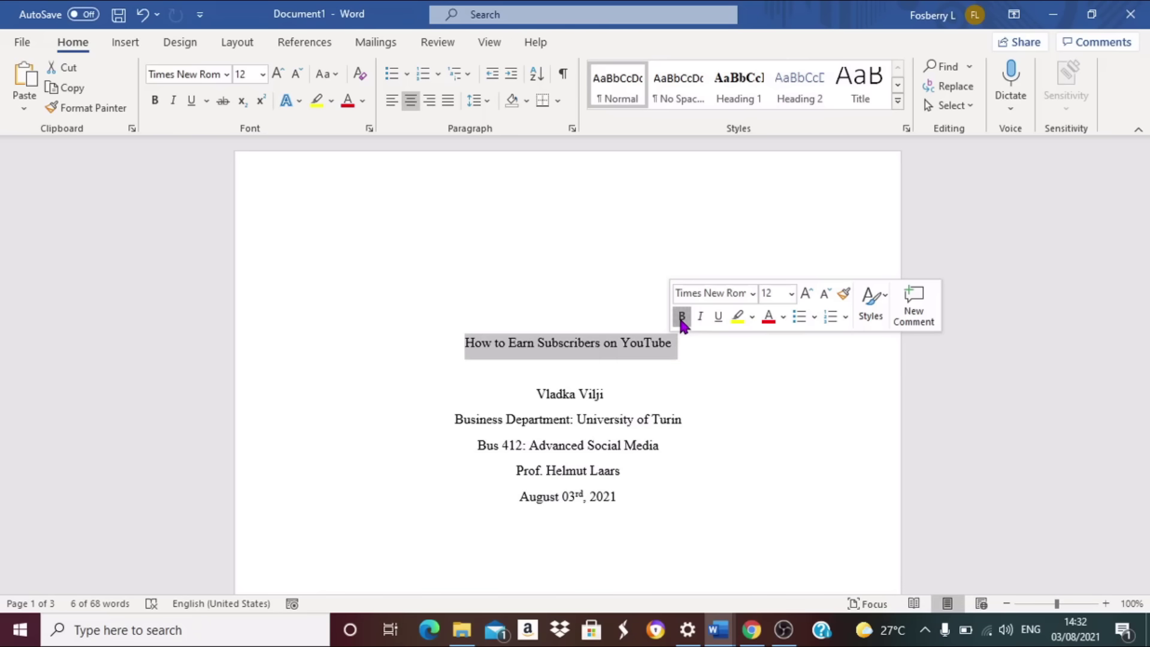
click(666, 364)
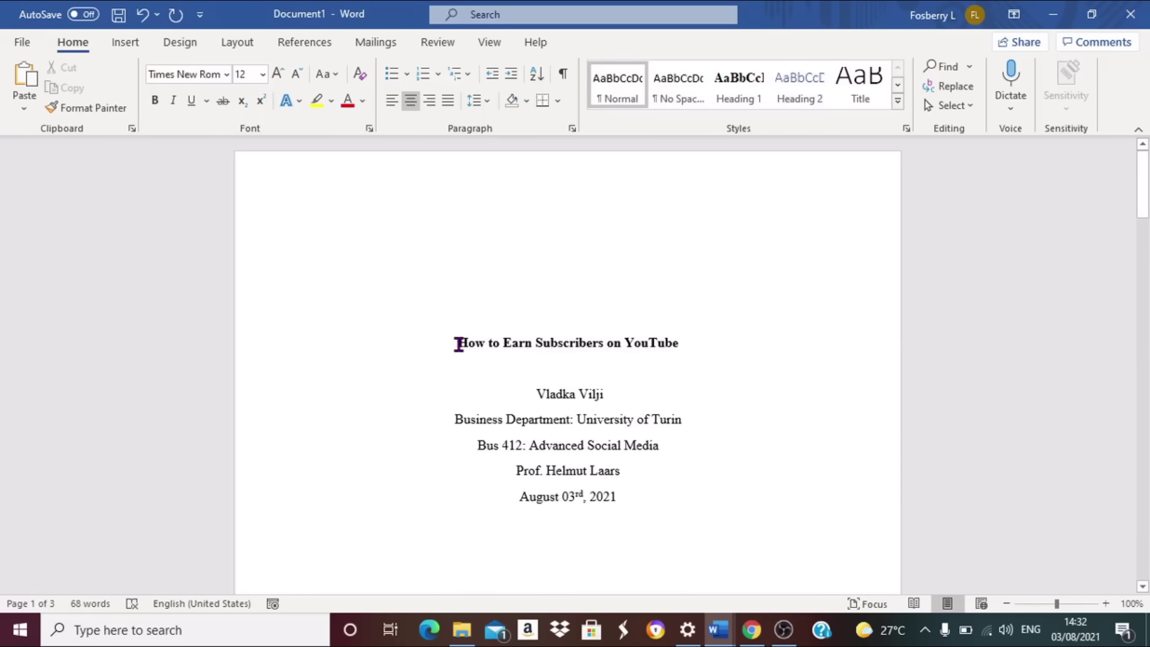
drag(459, 344, 680, 509)
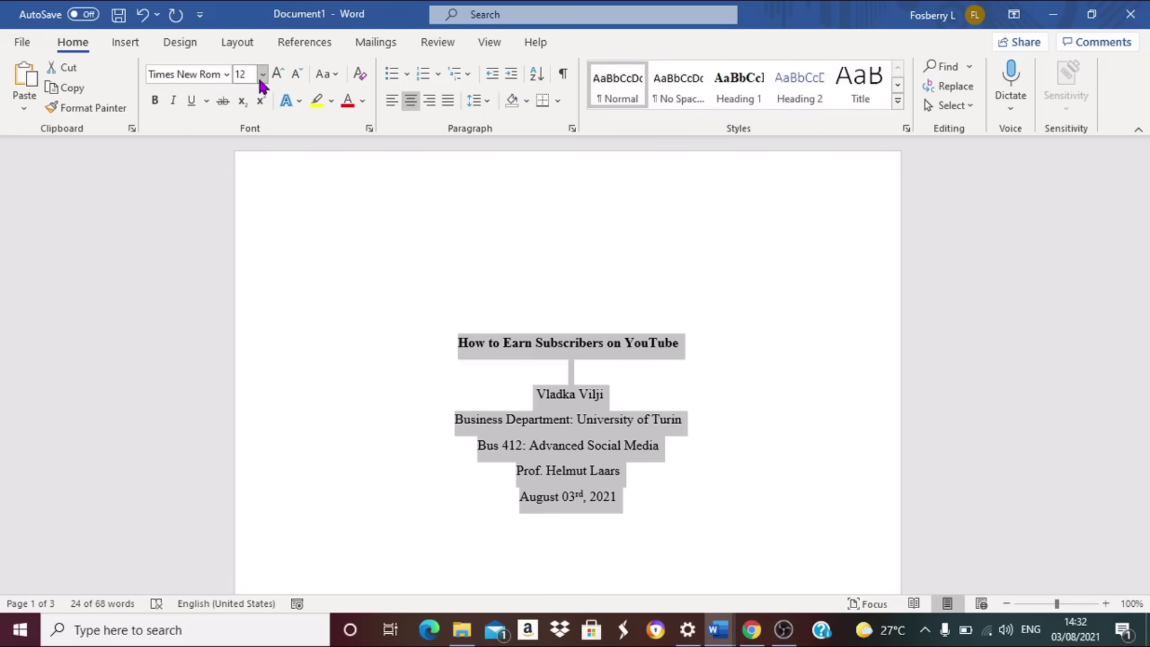
Insert a Plain Number 3 page number at the top right of the page header
click(333, 271)
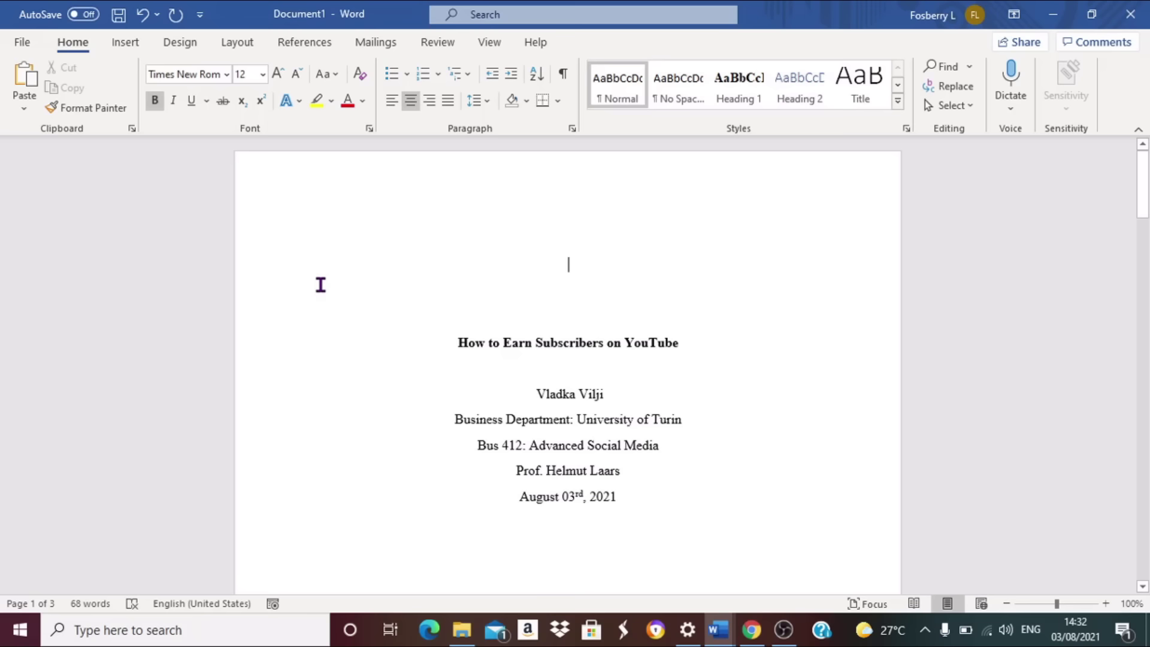
click(126, 42)
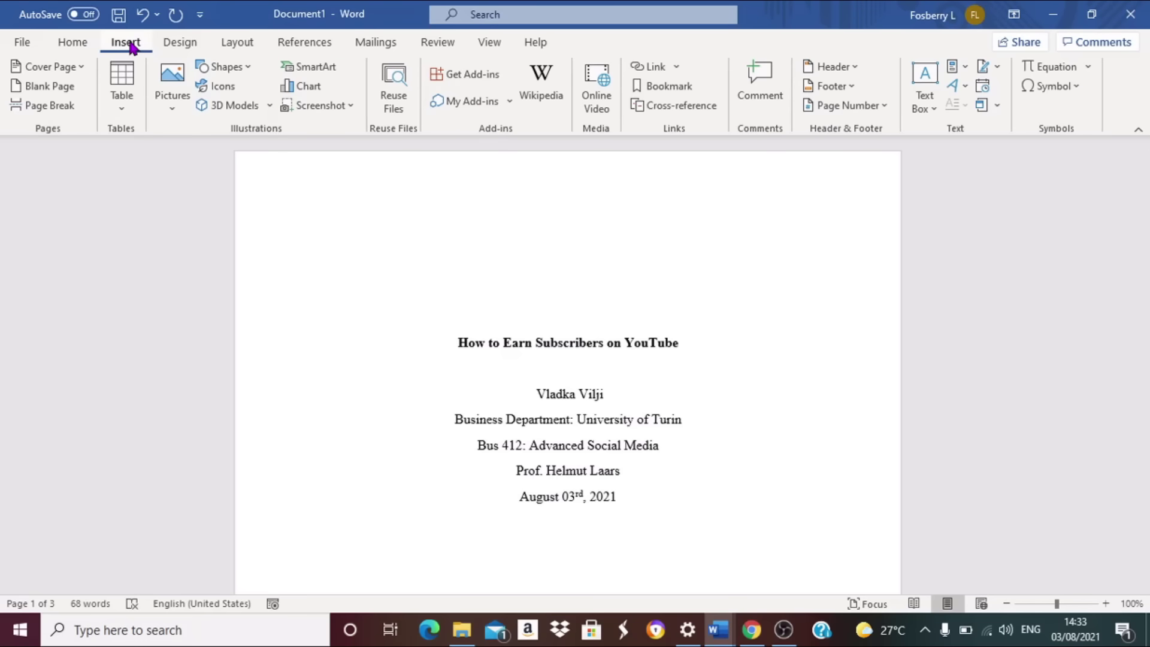
click(888, 111)
mouse_move(858, 129)
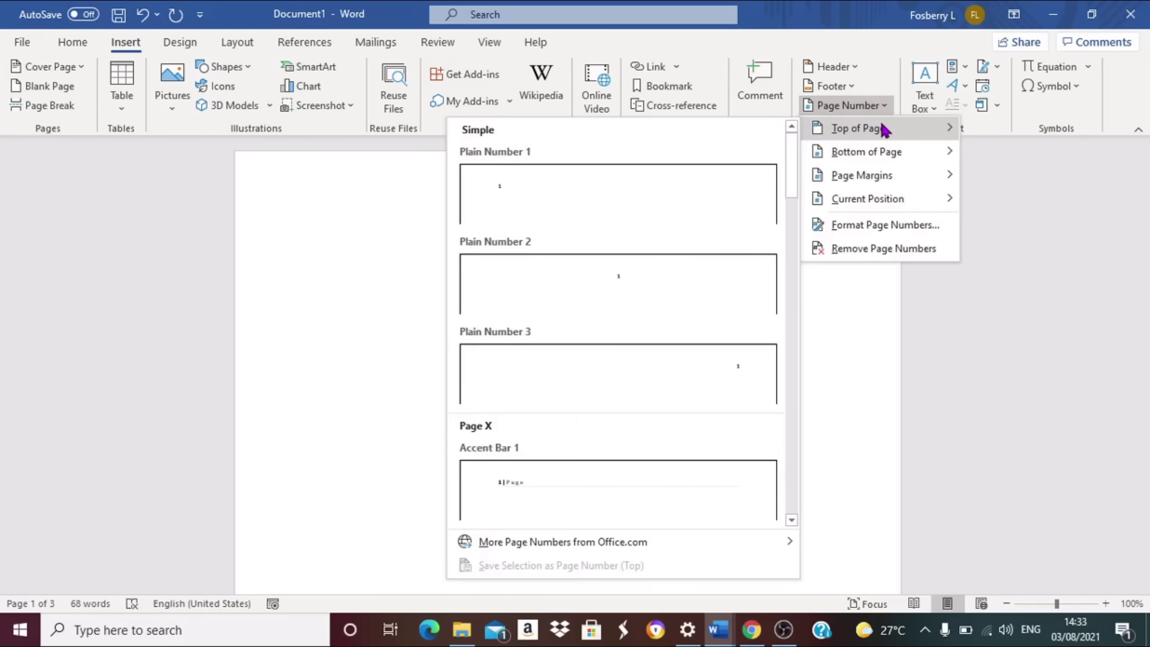
click(563, 371)
text(H1)
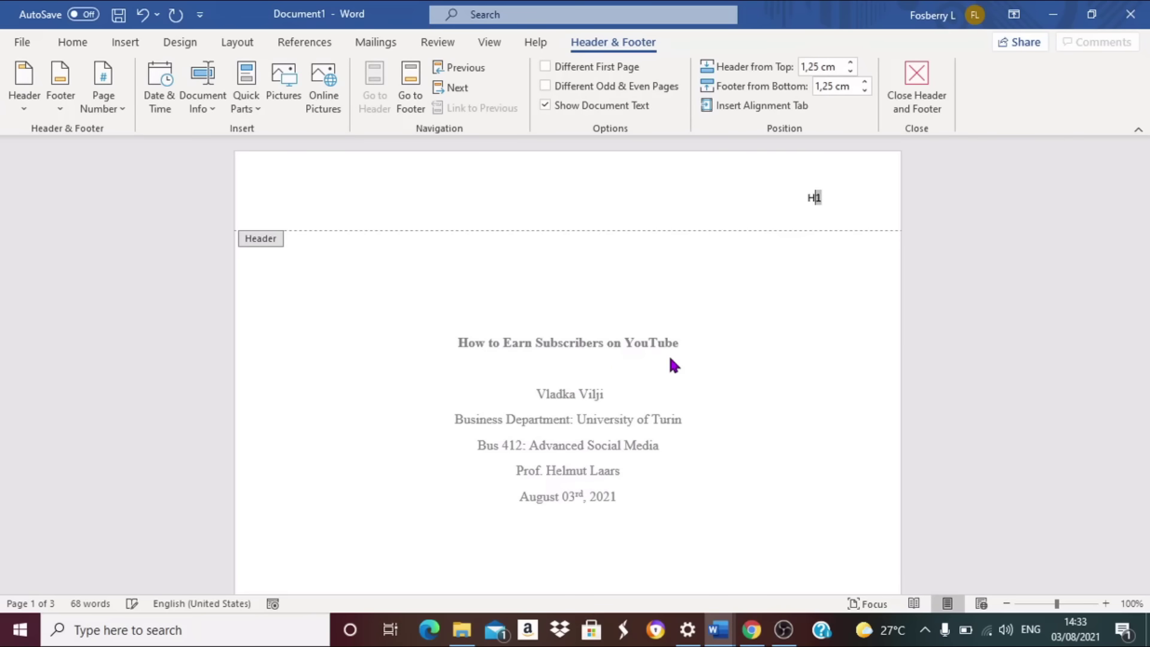
text(How to )
text(Earn )
text(Subsc)
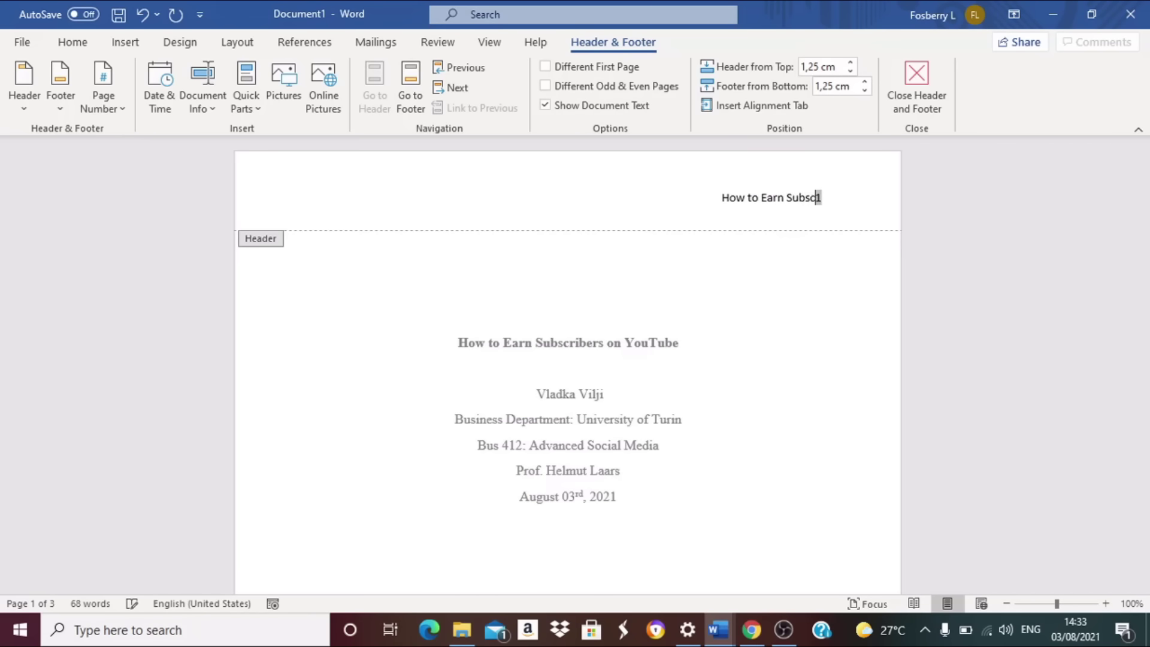
text(ribers )
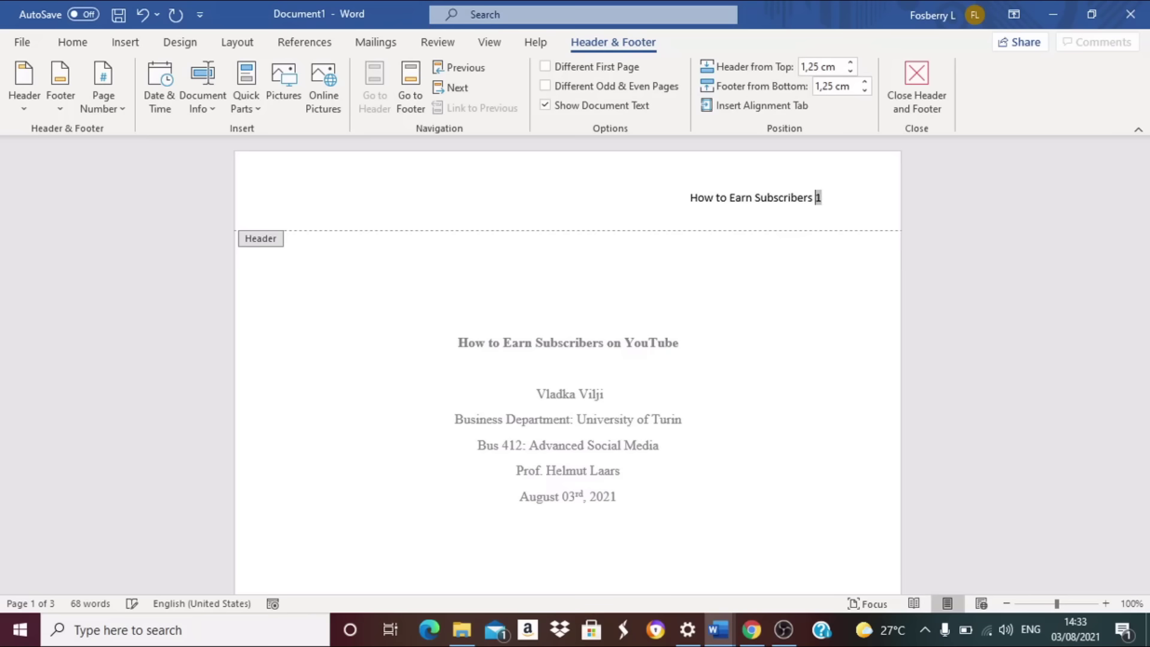
text(i)
Fix the typo after 'Subscribers' and tab the running head over to the header's left margin
key(BackSpace)
text(on You)
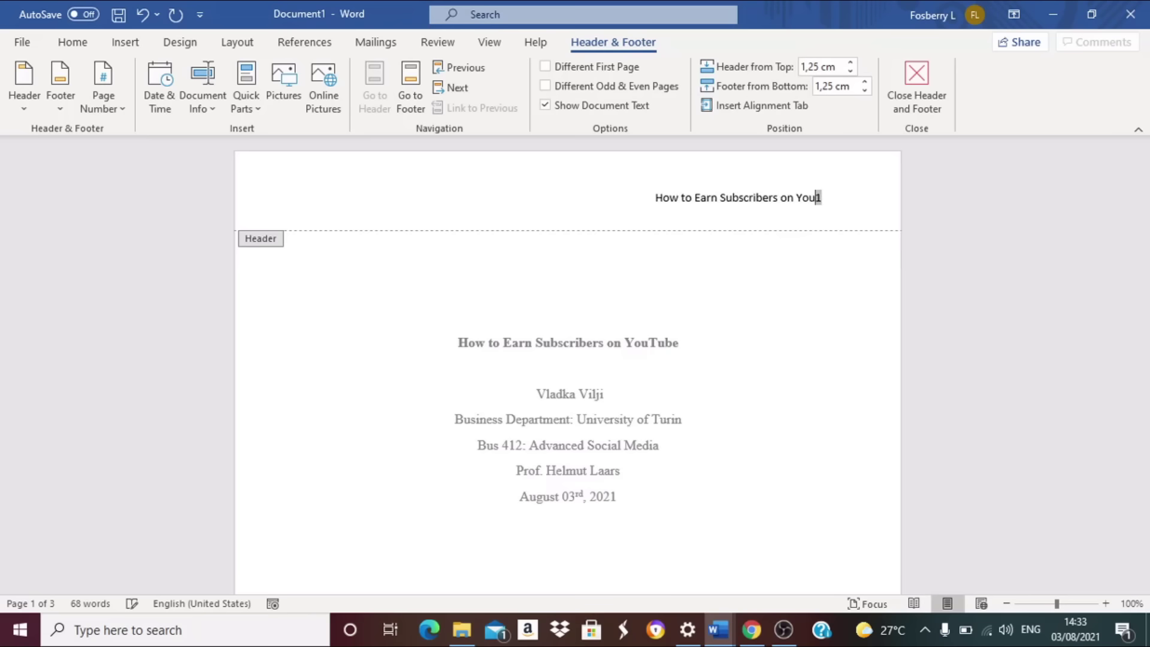
text(Tube)
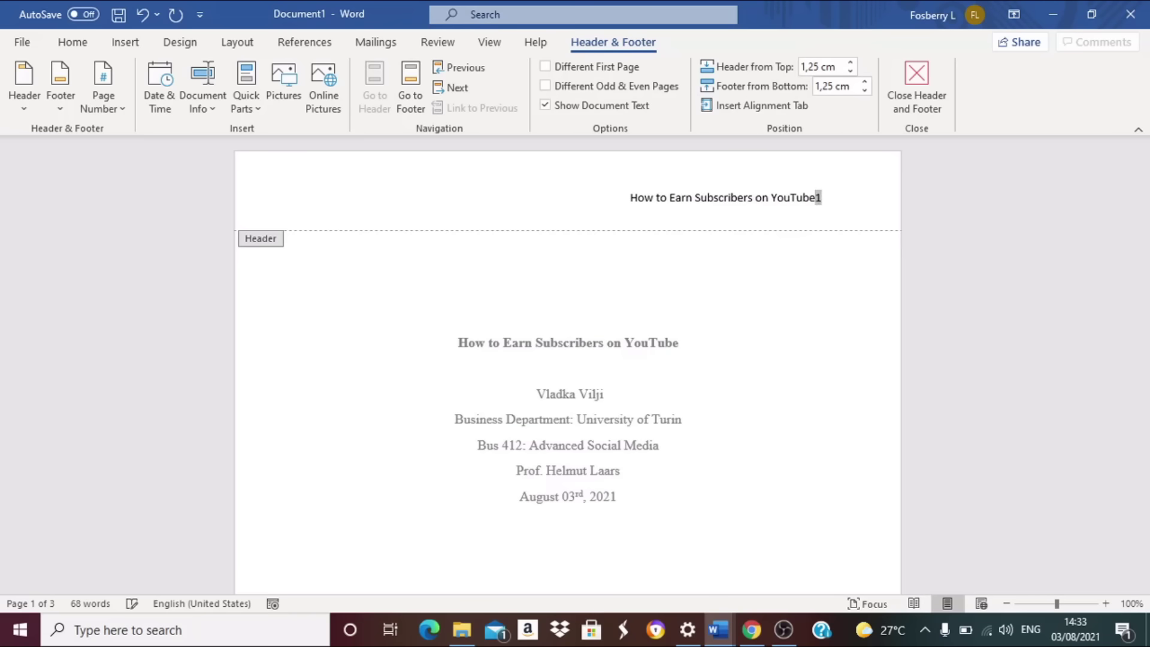
key(Tab)
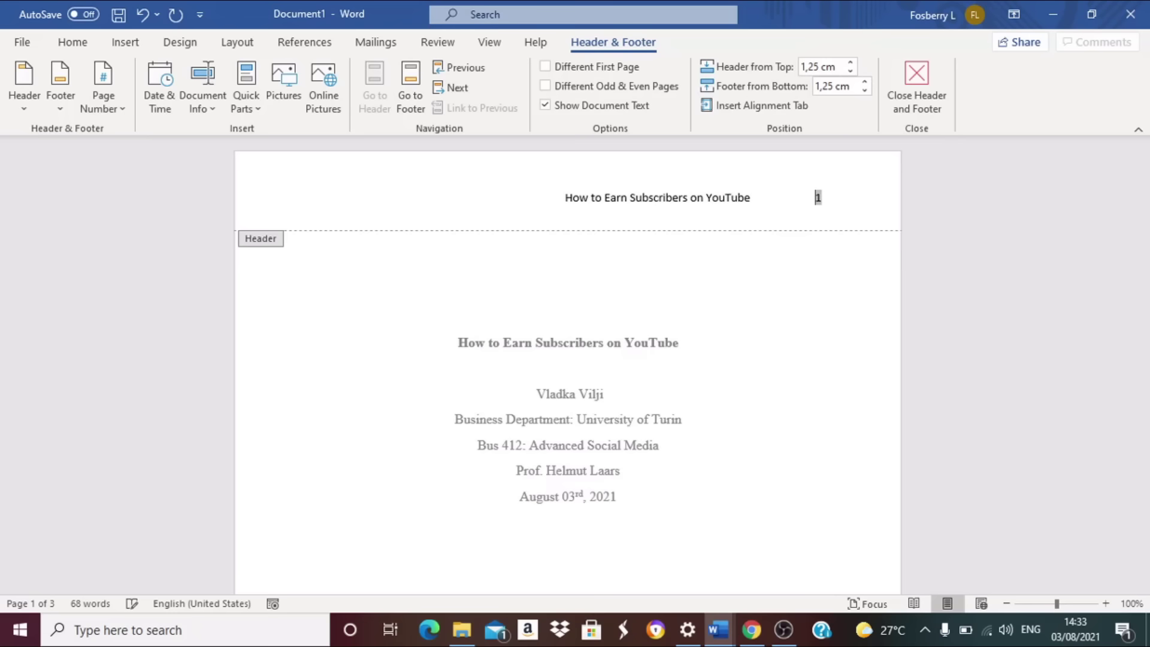
key(Tab)
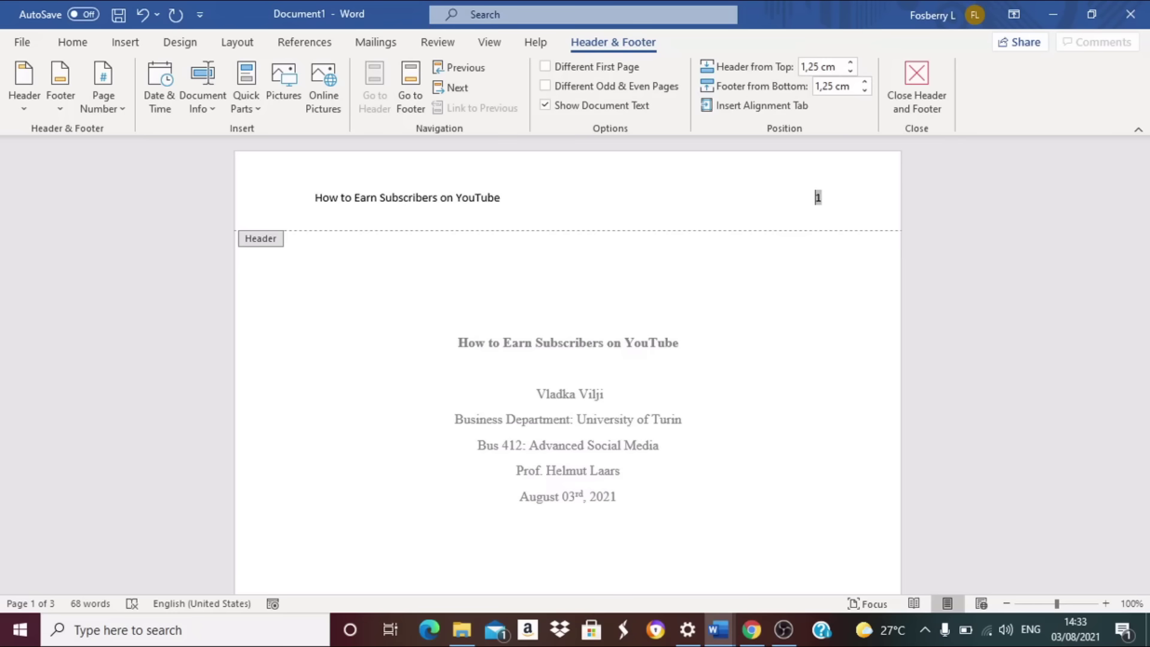
Select the entire header and set the running head and page number to Times New Roman size 12
click(315, 199)
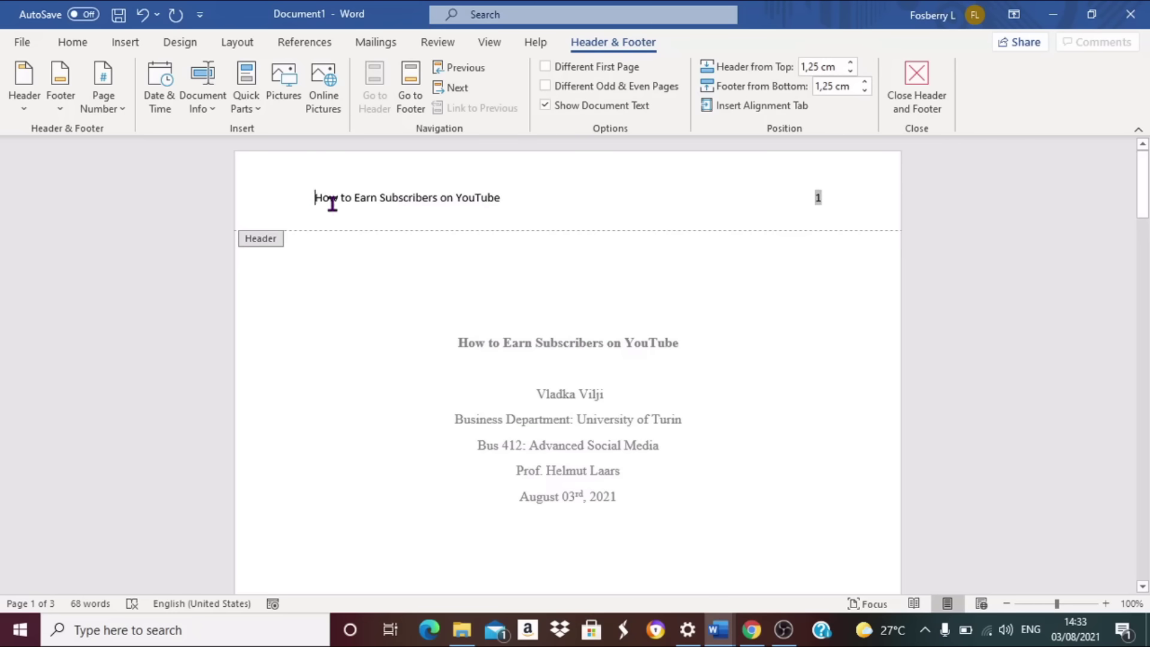
key(ctrl+a)
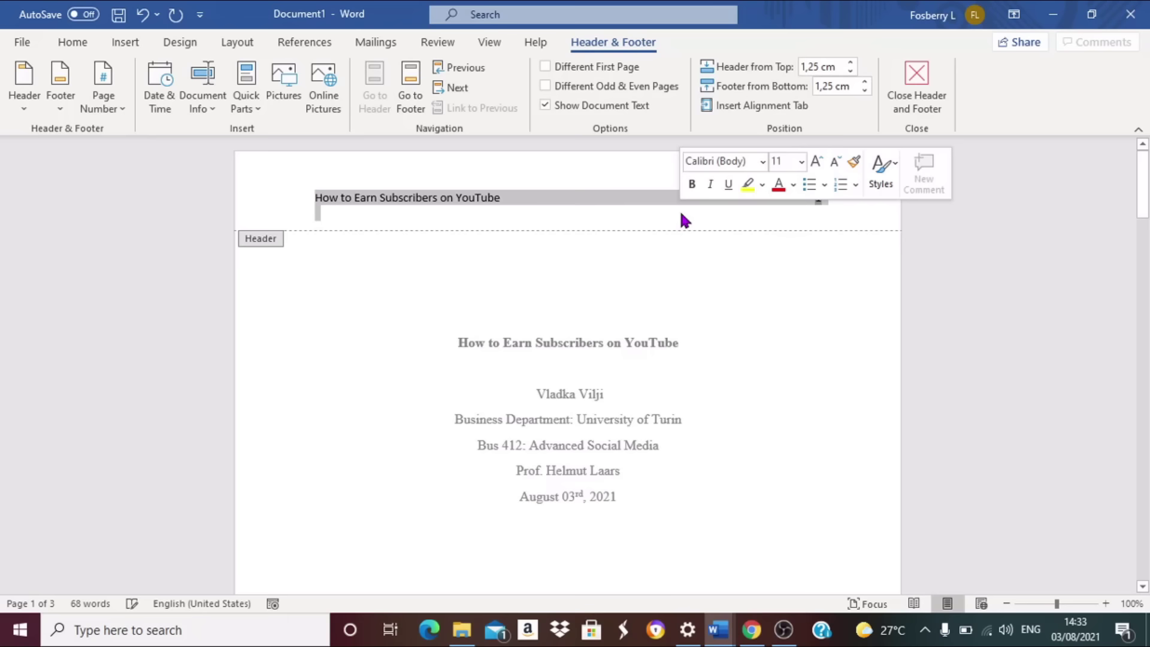
click(706, 161)
text(Times New Rom)
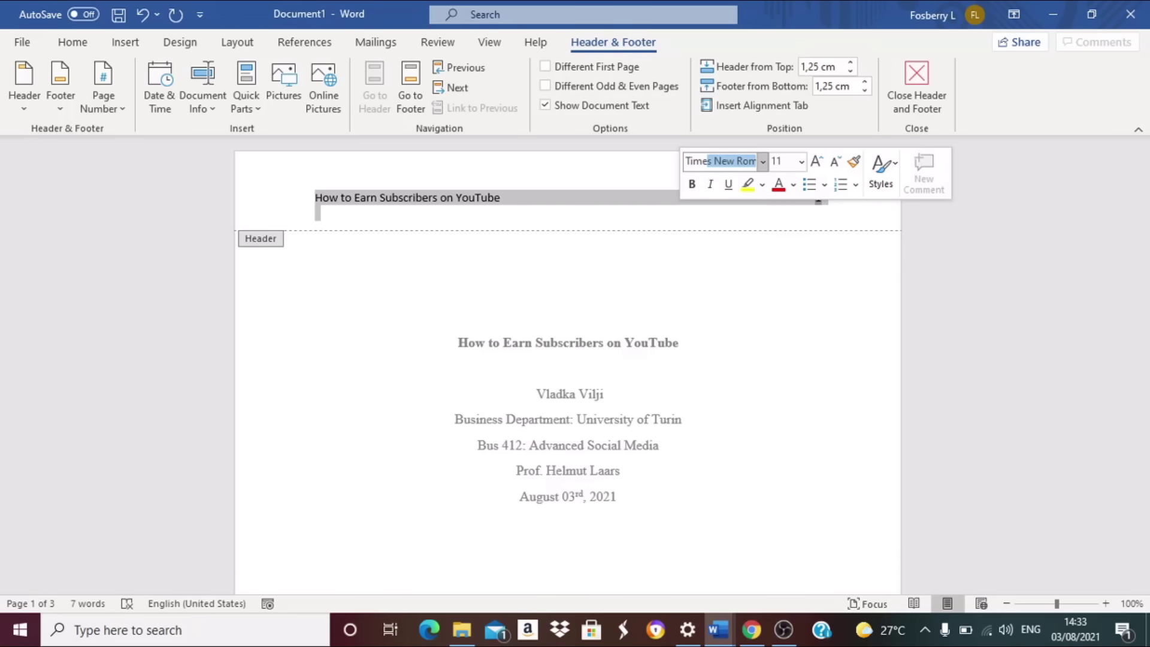
key(Tab)
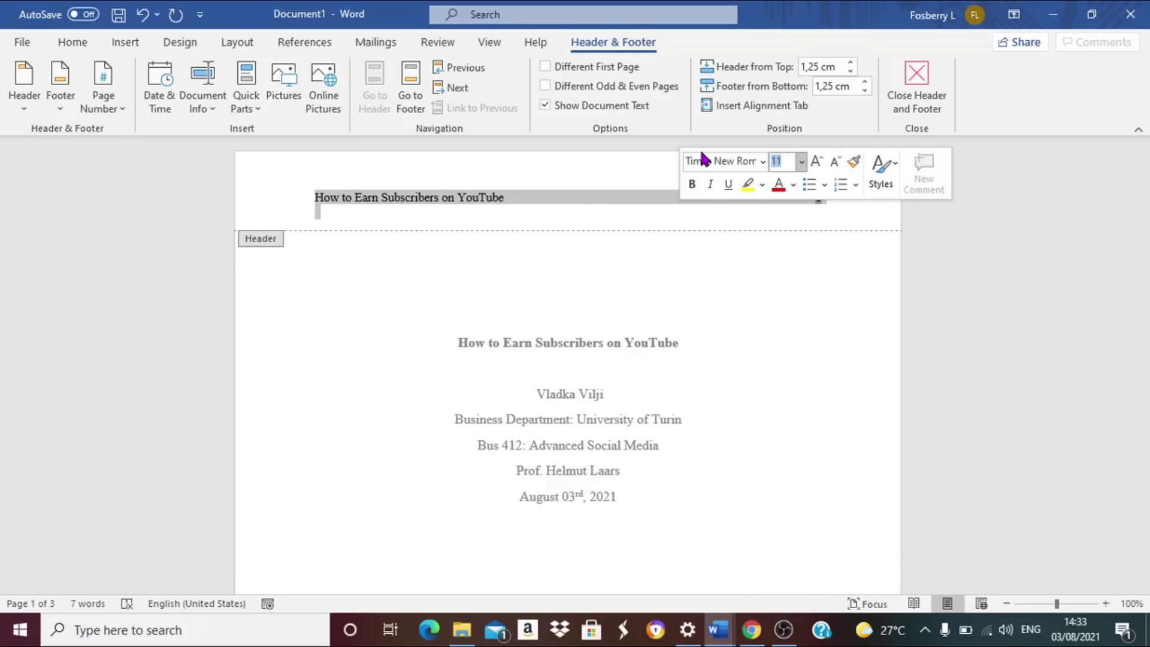
key(alt+Down)
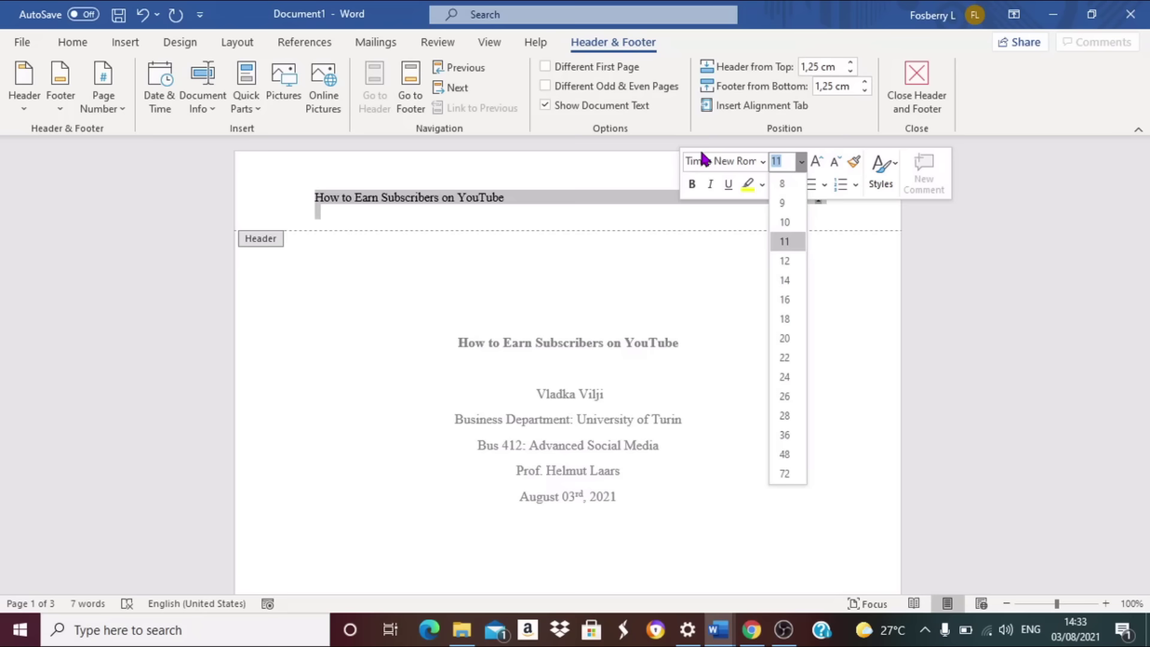
click(799, 260)
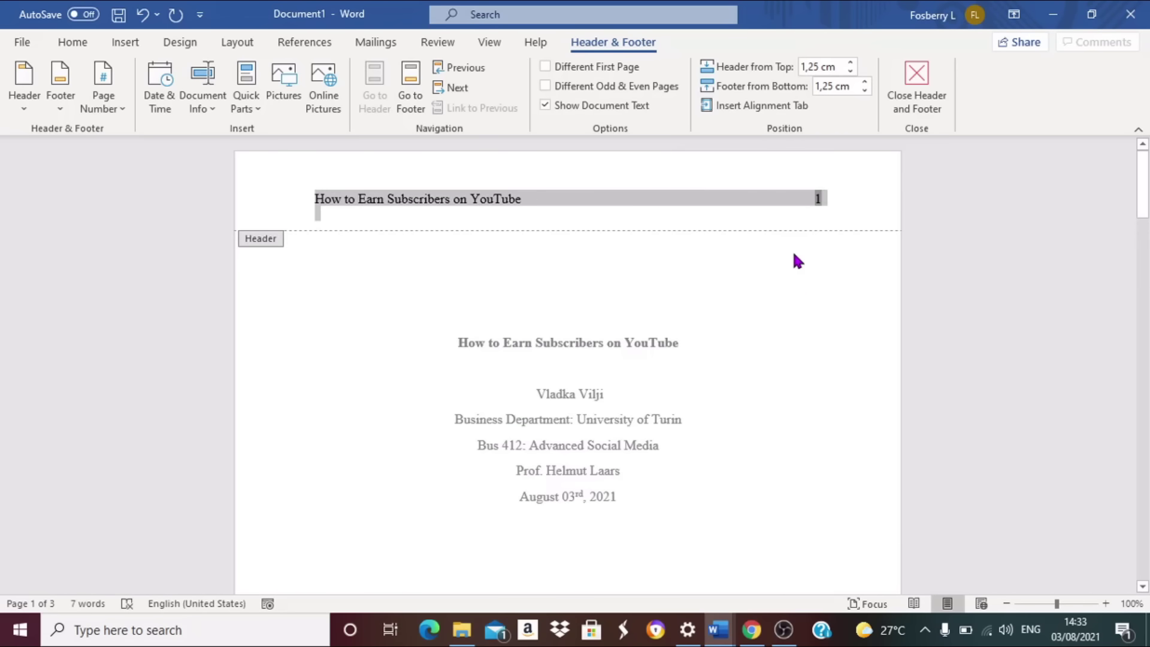
Close Header and Footer to return to the title page body with the running head above it
click(916, 75)
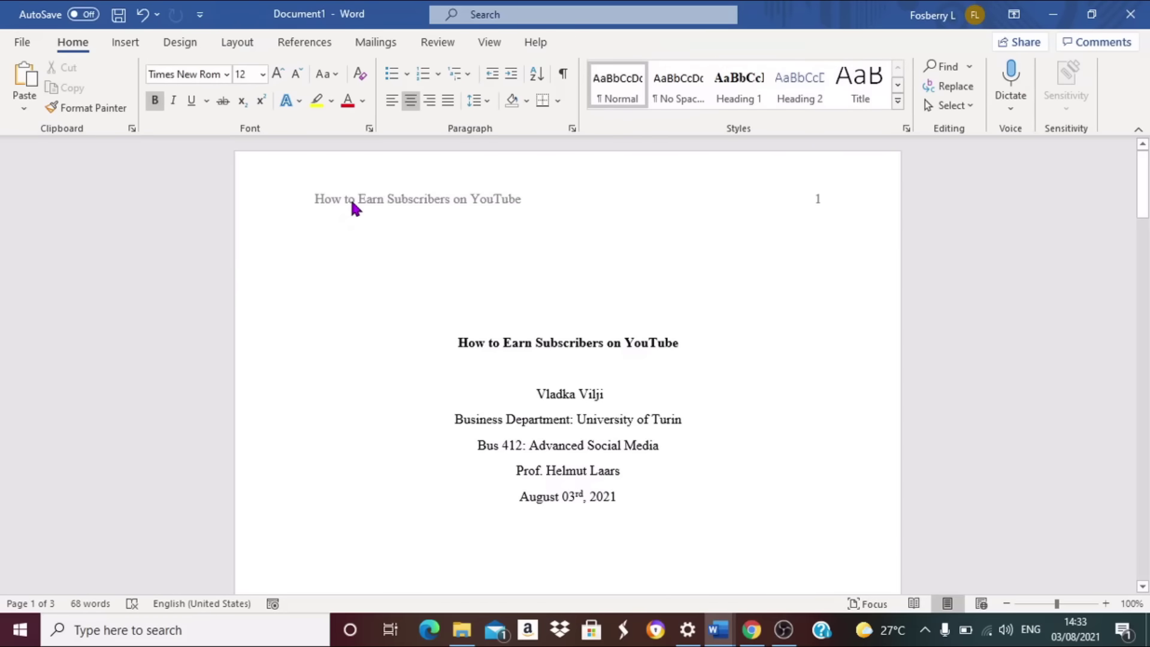